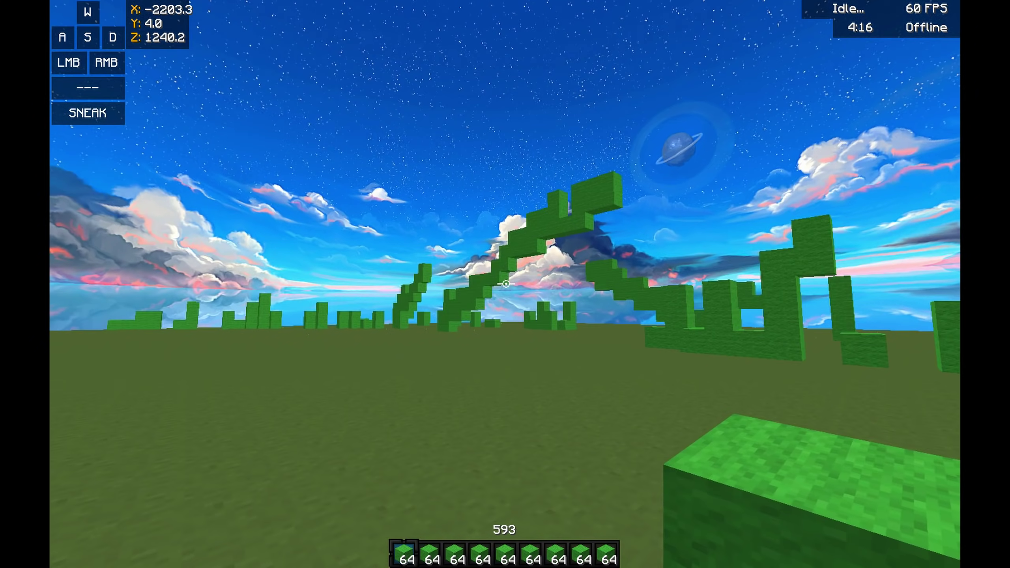
# Walk over the green wool structures and send the /bind x mod command in chat.
pyautogui.press('w')
pyautogui.click(506, 284)
pyautogui.press('w')
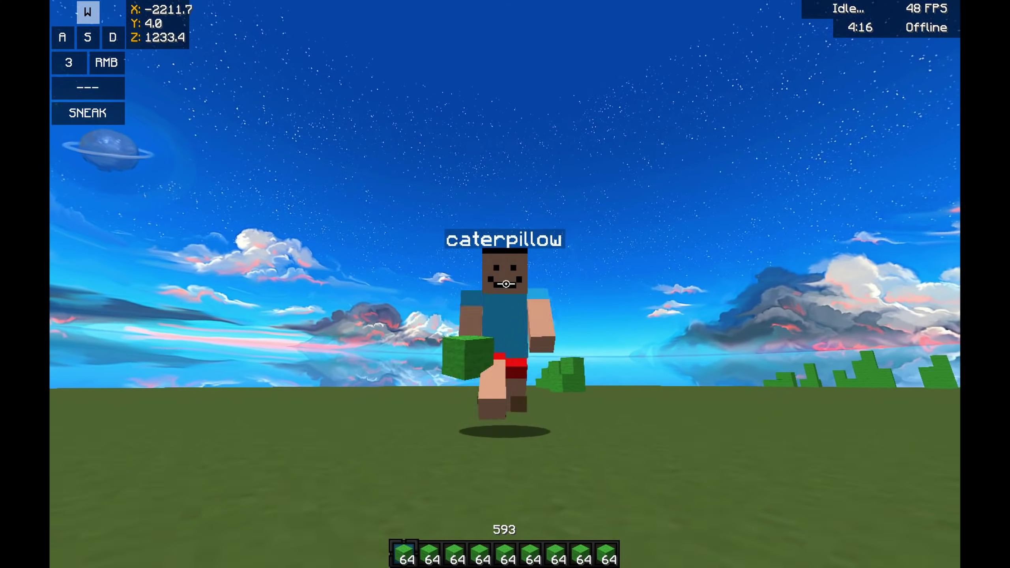
pyautogui.click(506, 283)
pyautogui.press('w')
pyautogui.press('space')
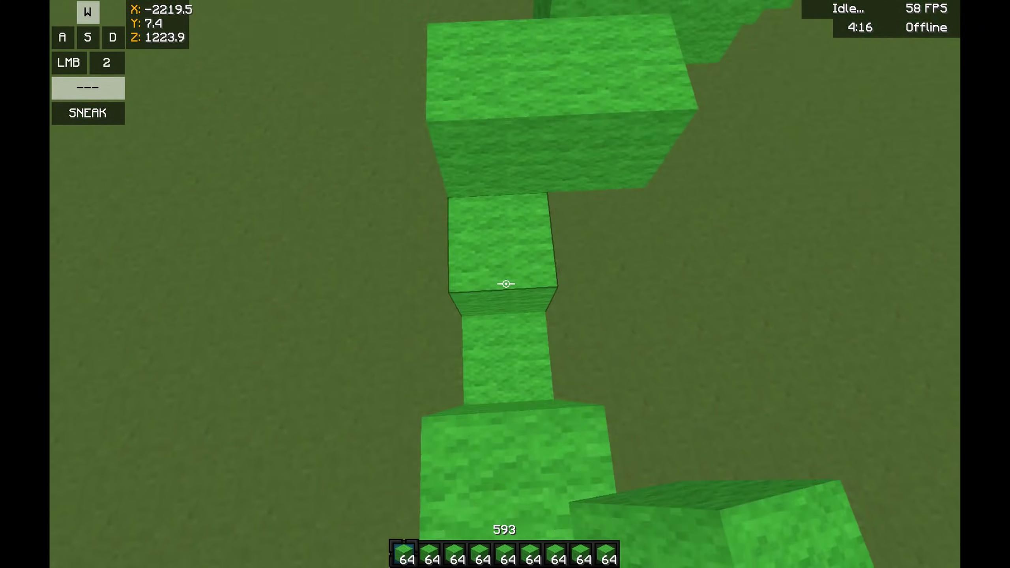
pyautogui.write('w/bind x')
pyautogui.press('Return')
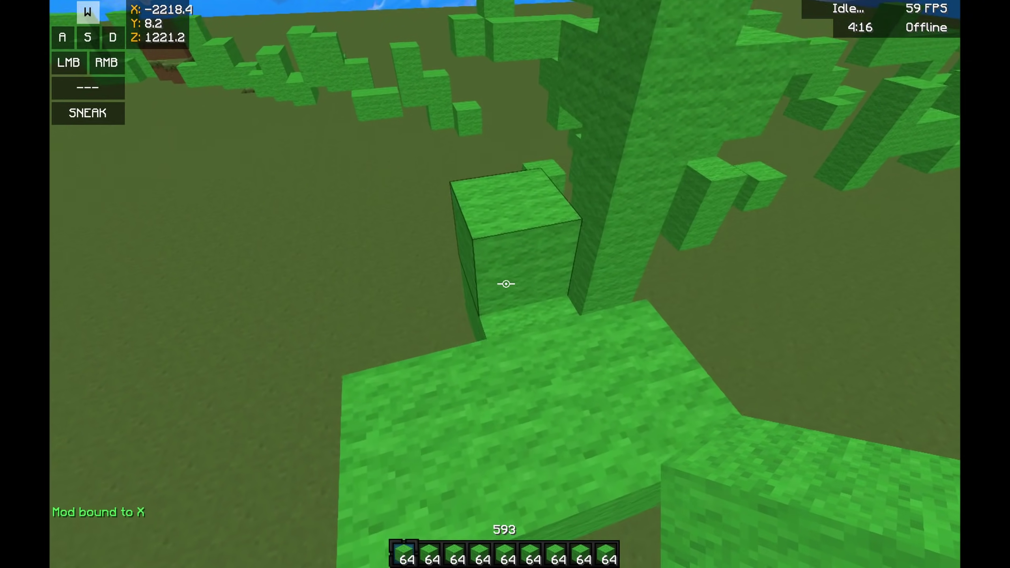
# Climb back down off the blocks and dig a long trench into the grass floor.
pyautogui.press('w')
pyautogui.click(506, 283)
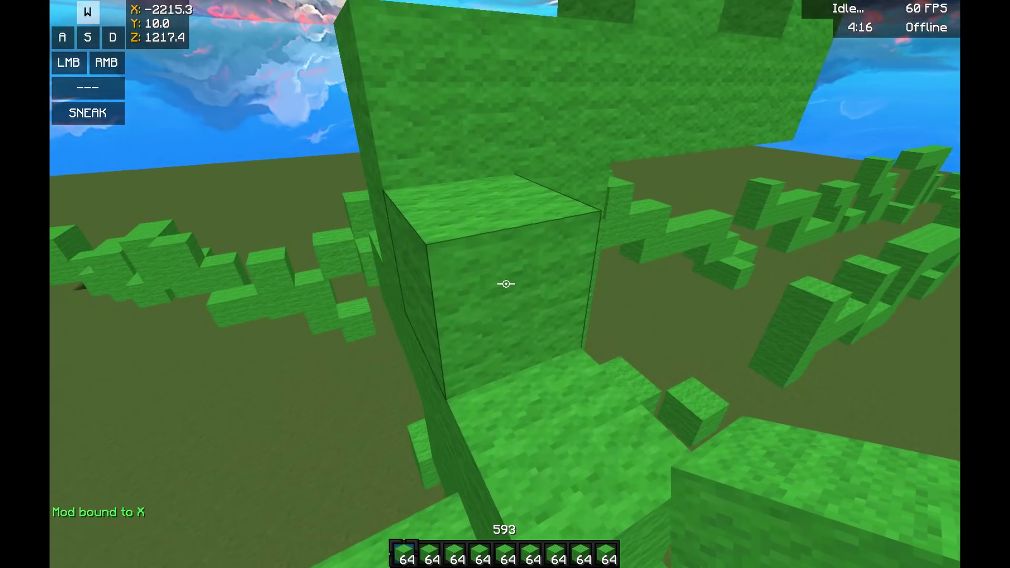
pyautogui.press('space')
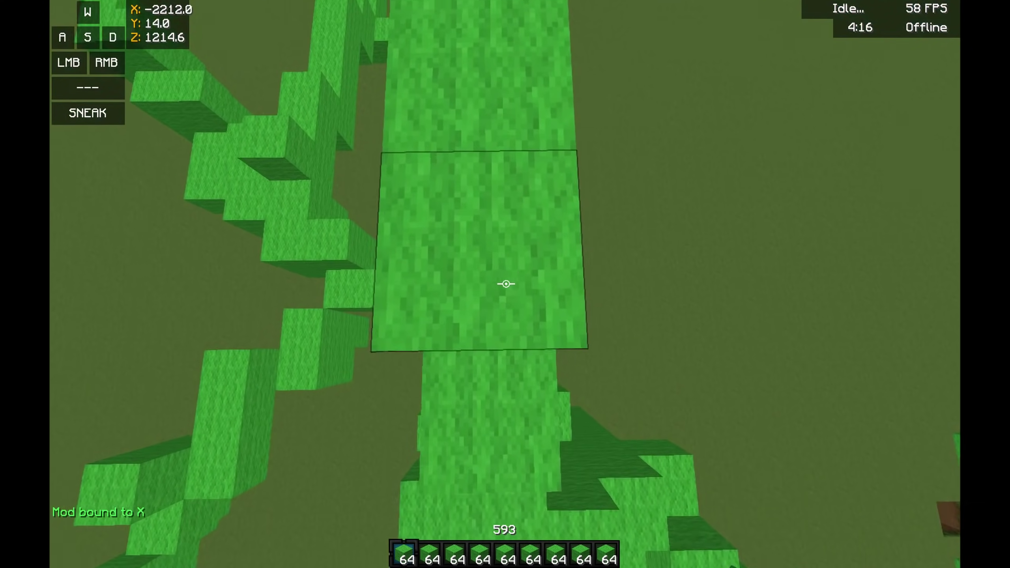
pyautogui.press('s')
pyautogui.press('space')
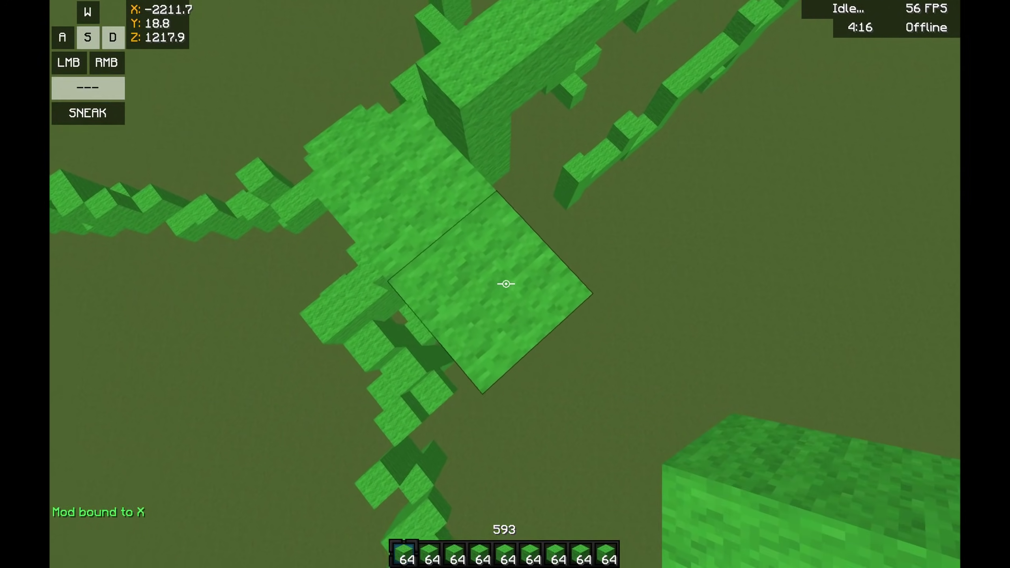
pyautogui.press('w')
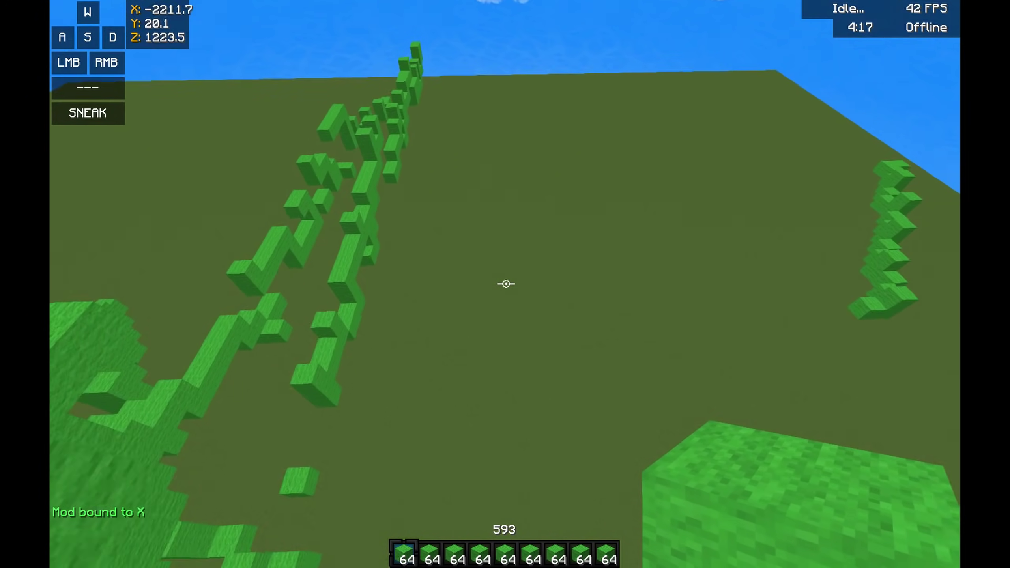
pyautogui.click(506, 284)
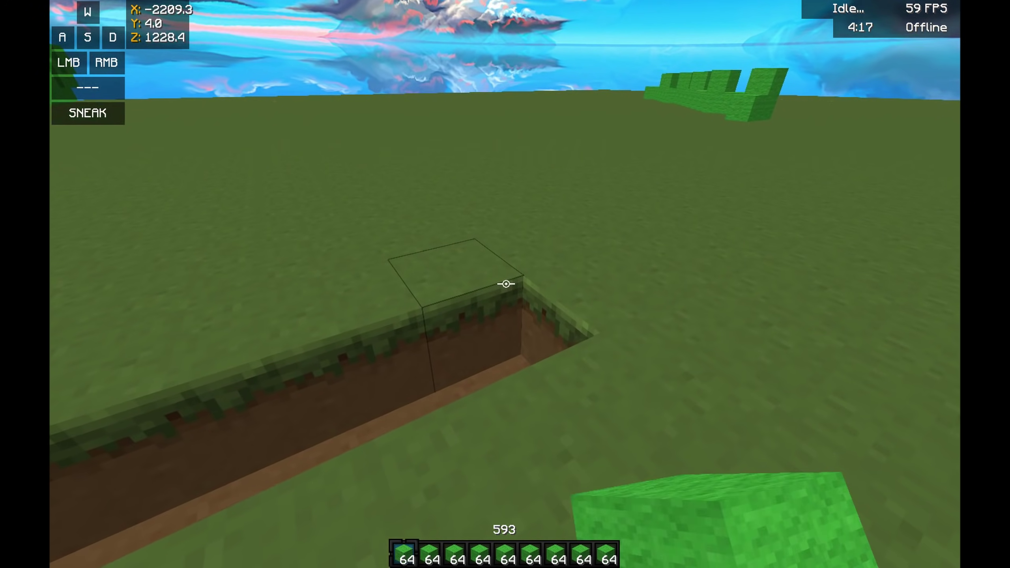
pyautogui.click(507, 283)
pyautogui.press('w')
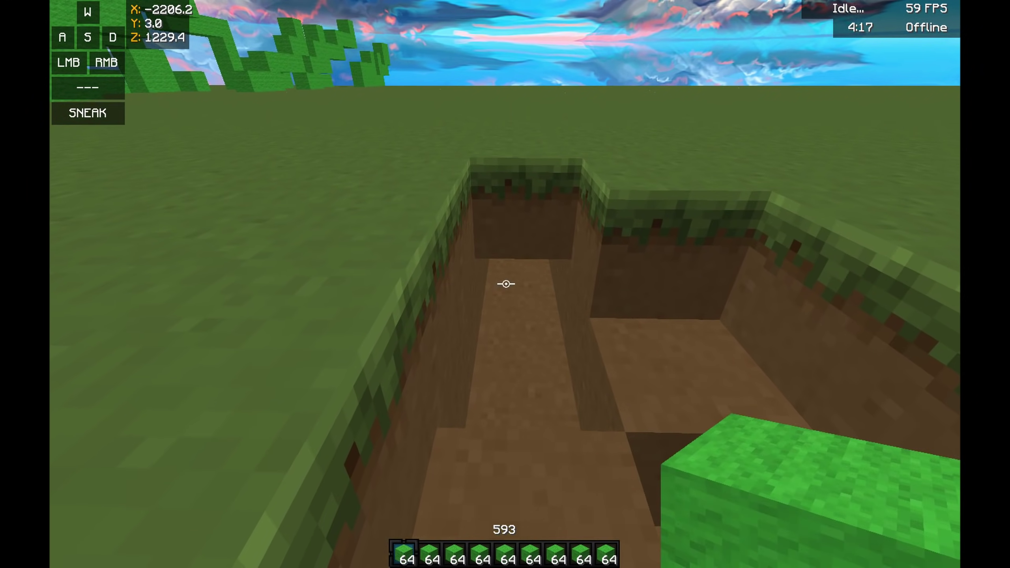
# Switch to third-person view and send the first /scrollup right binding while walking.
pyautogui.press('F5')
pyautogui.press('F5')
pyautogui.write('/scrollup')
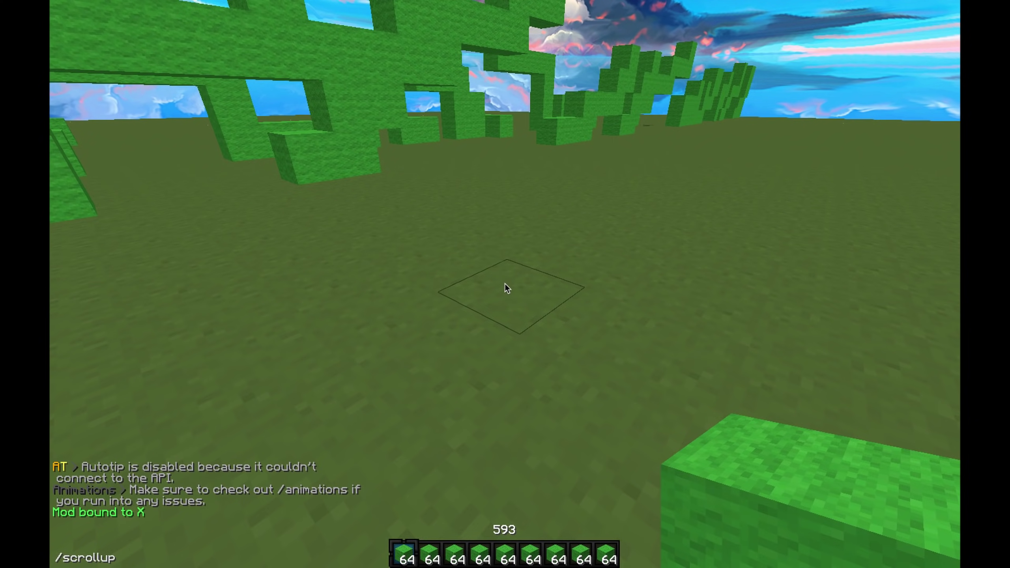
pyautogui.write('right')
pyautogui.press('Return')
pyautogui.press('w')
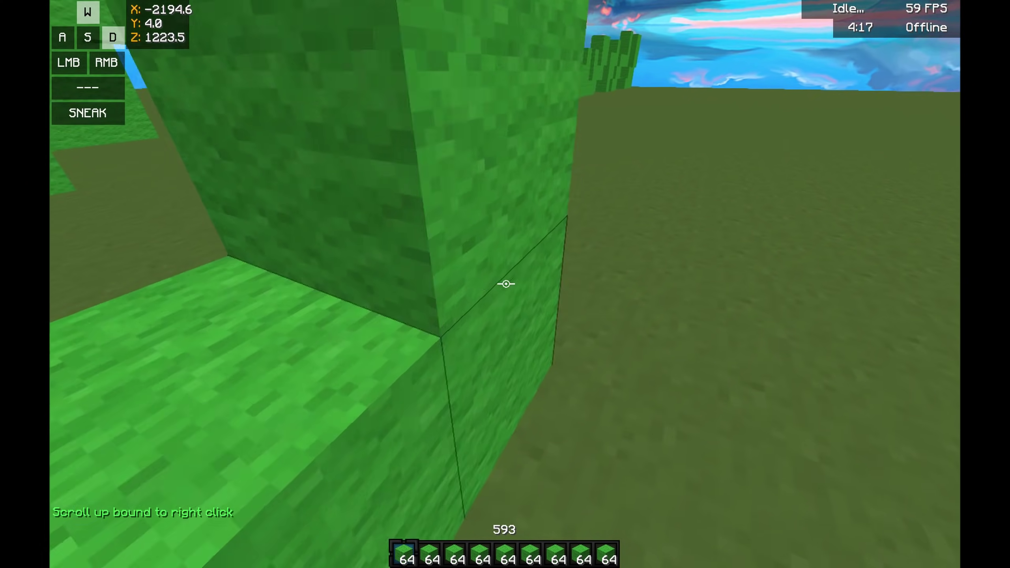
pyautogui.press('d')
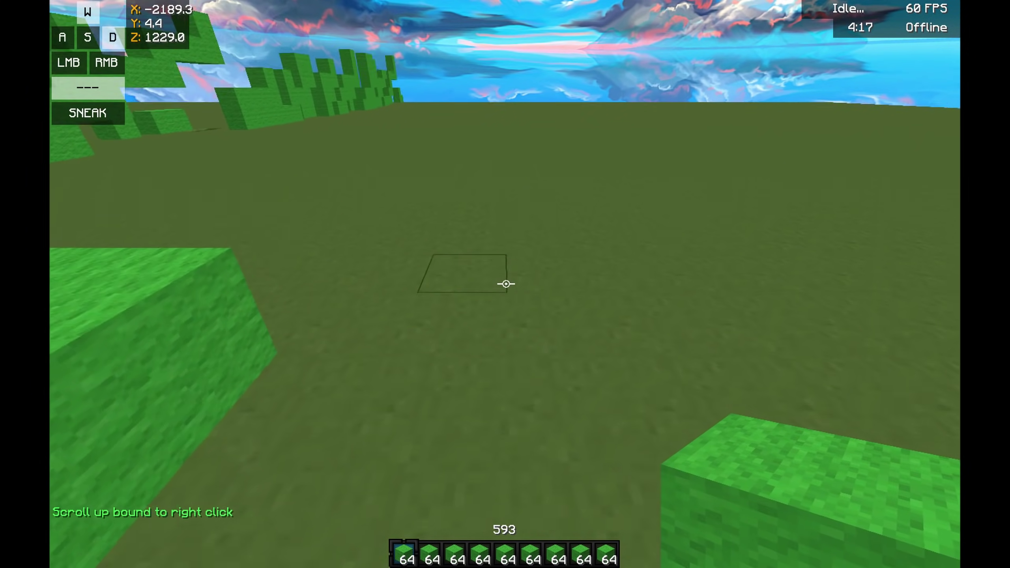
# Recall and resend the /scrollup right command so chat confirms it twice.
pyautogui.press('t')
pyautogui.press('Up')
pyautogui.press('BackSpace')
pyautogui.press('BackSpace')
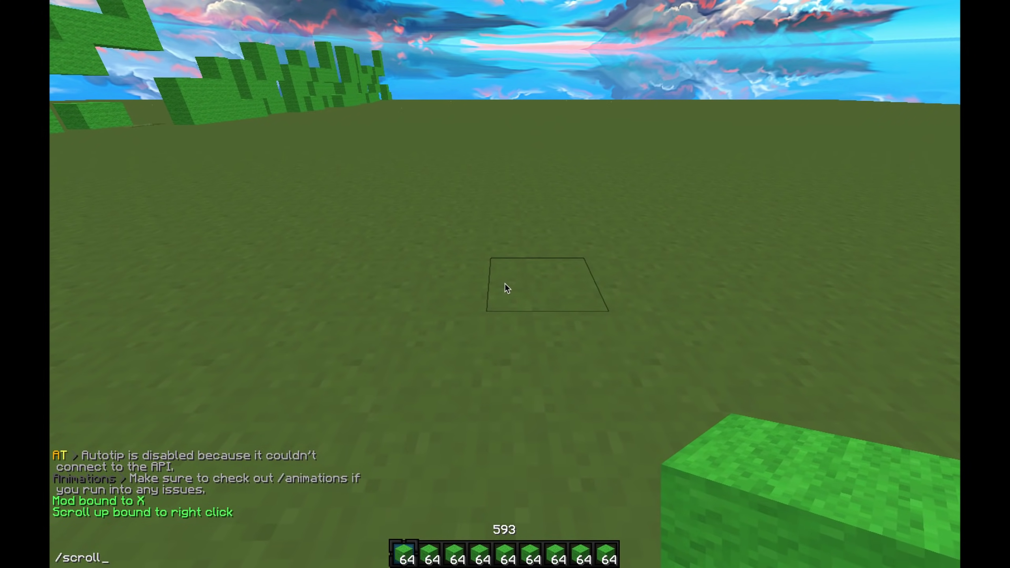
pyautogui.press('Return')
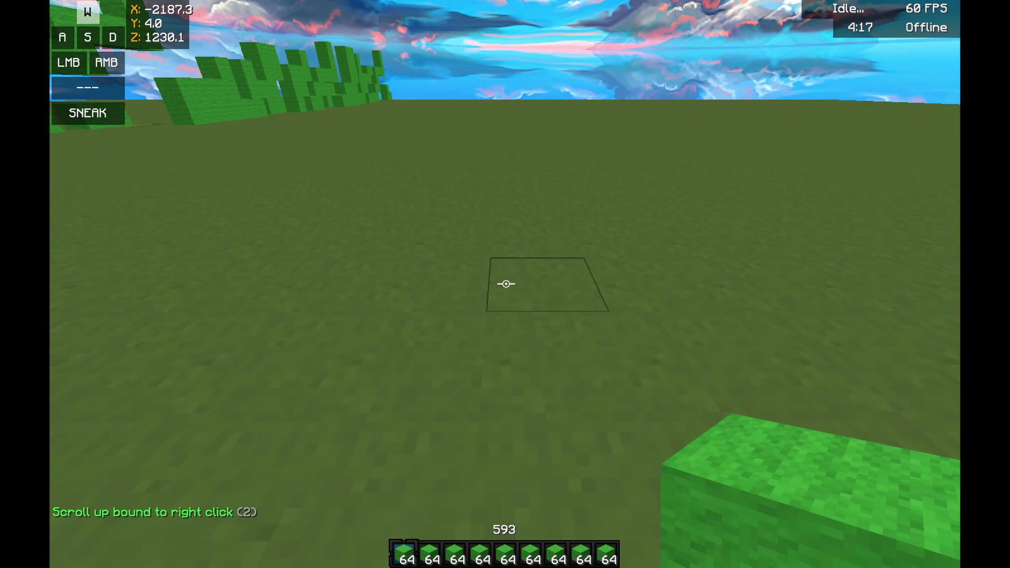
# Walk across the ground scrolling to lay a new line of green wool blocks.
pyautogui.press('w')
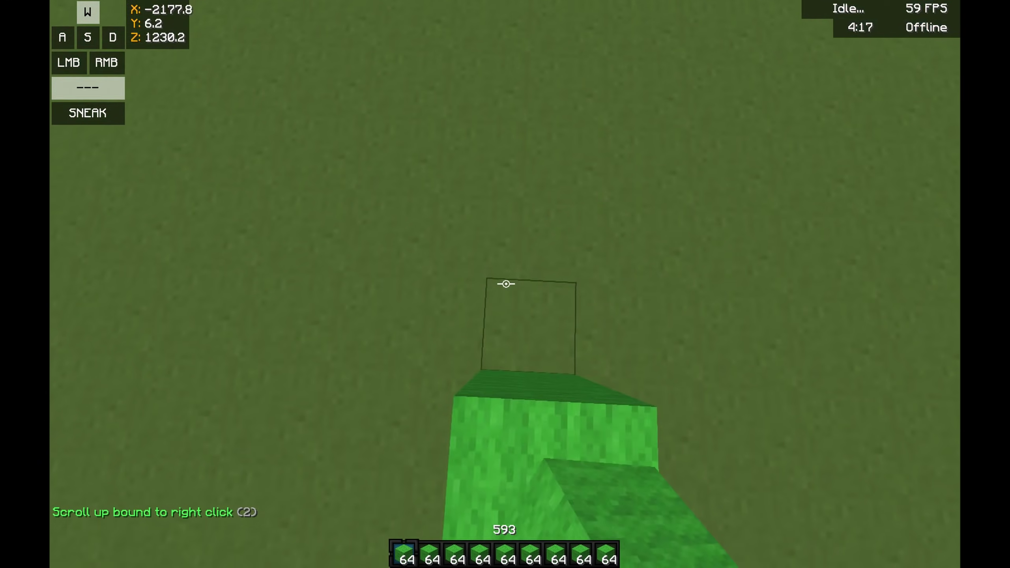
pyautogui.scroll(1, 506, 284)
pyautogui.scroll(1, 506, 284)
pyautogui.scroll(1, 507, 284)
pyautogui.press('s')
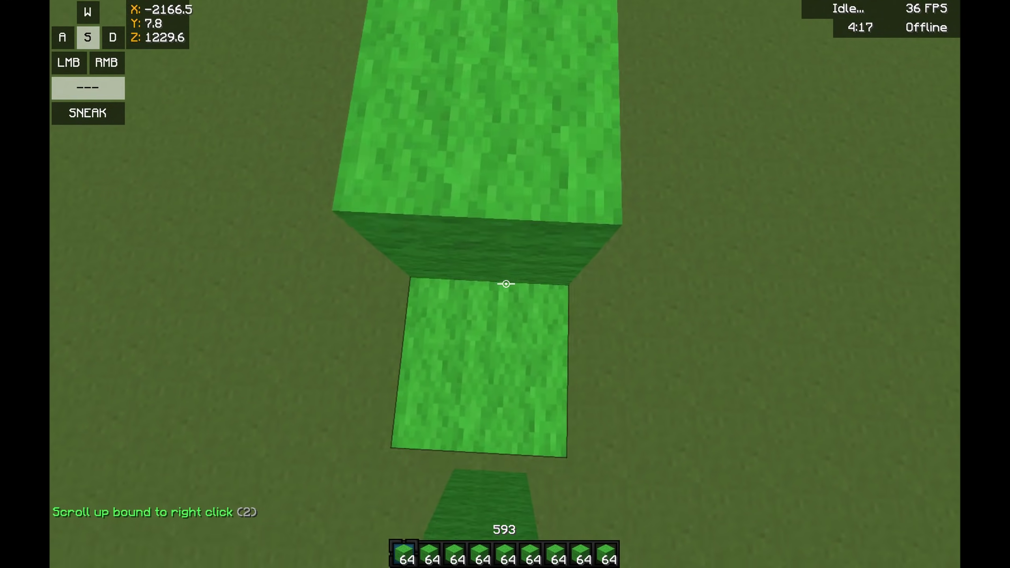
pyautogui.press('a')
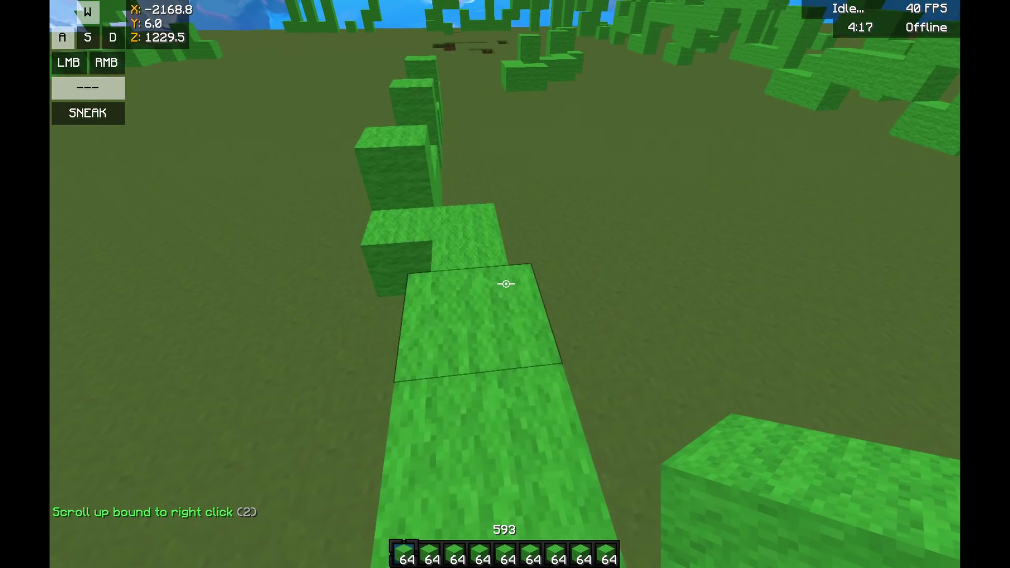
# Send /cpscap false in chat to disable the clicks-per-second cap.
pyautogui.press('/')
pyautogui.write('cpscap')
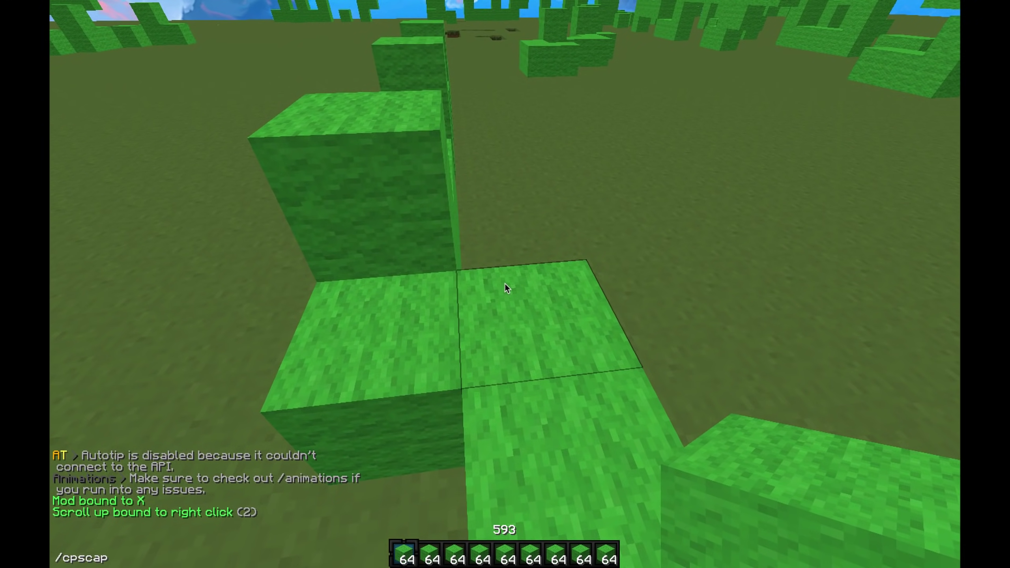
pyautogui.write(' false')
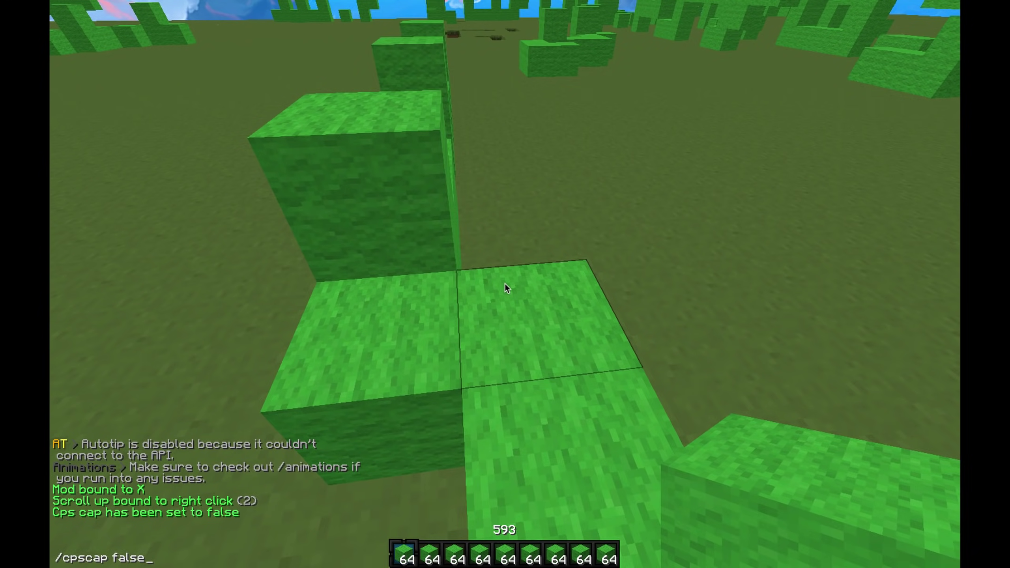
pyautogui.press('Return')
pyautogui.press('s')
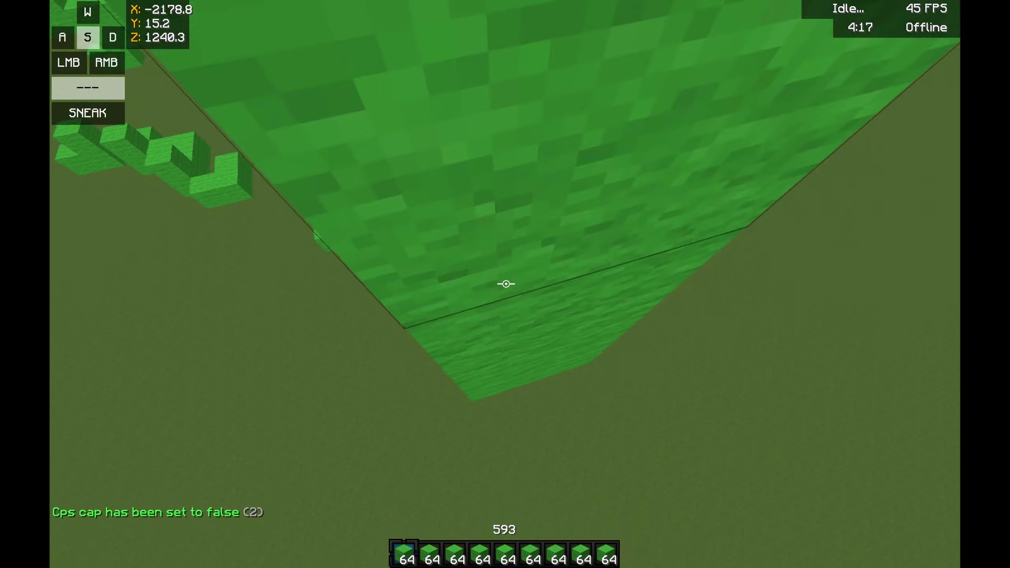
pyautogui.press('w')
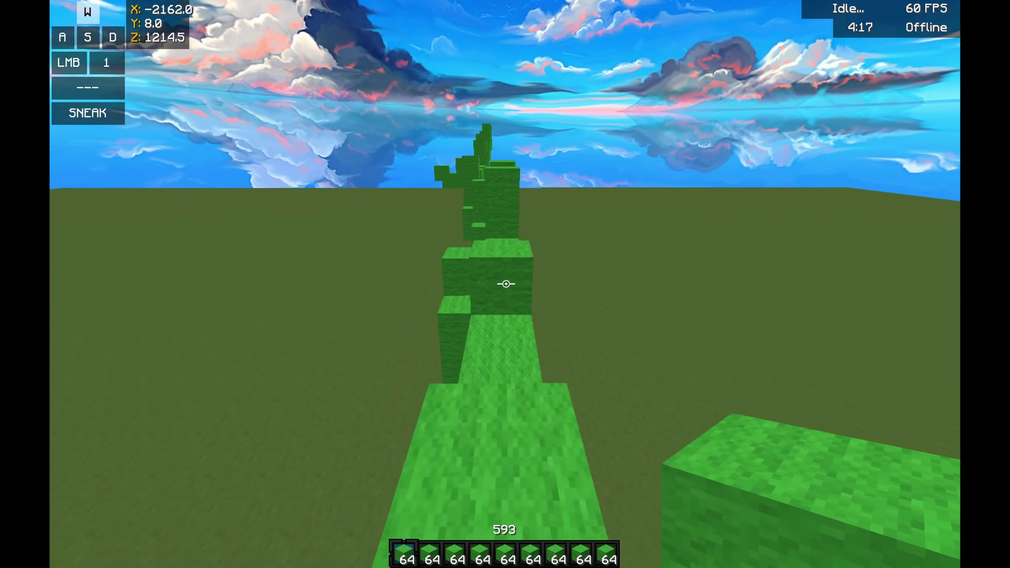
# Walk and jump along the path placing green wool to raise the winding line.
pyautogui.rightClick(507, 284)
pyautogui.press('space')
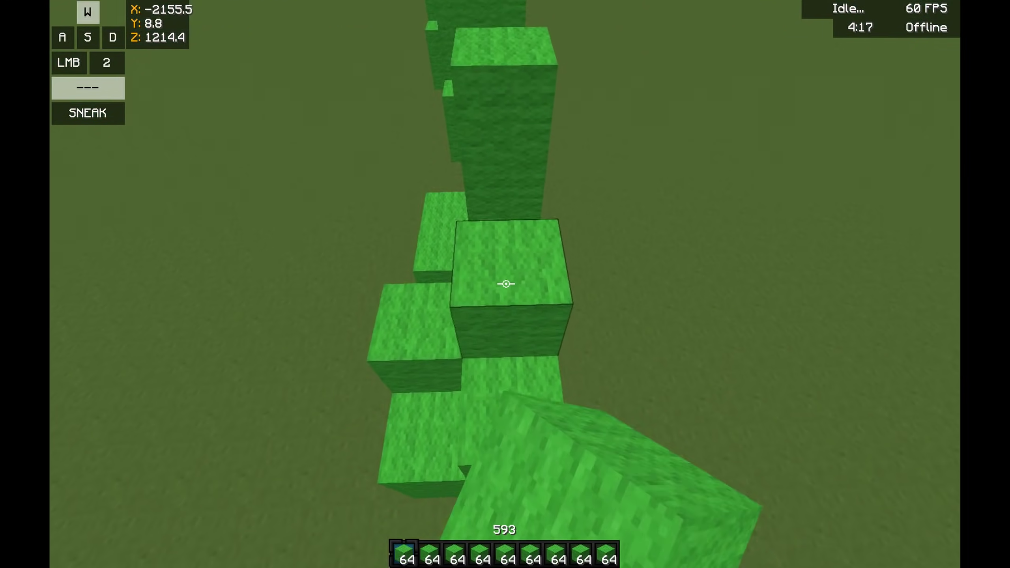
pyautogui.press('space')
pyautogui.press('a')
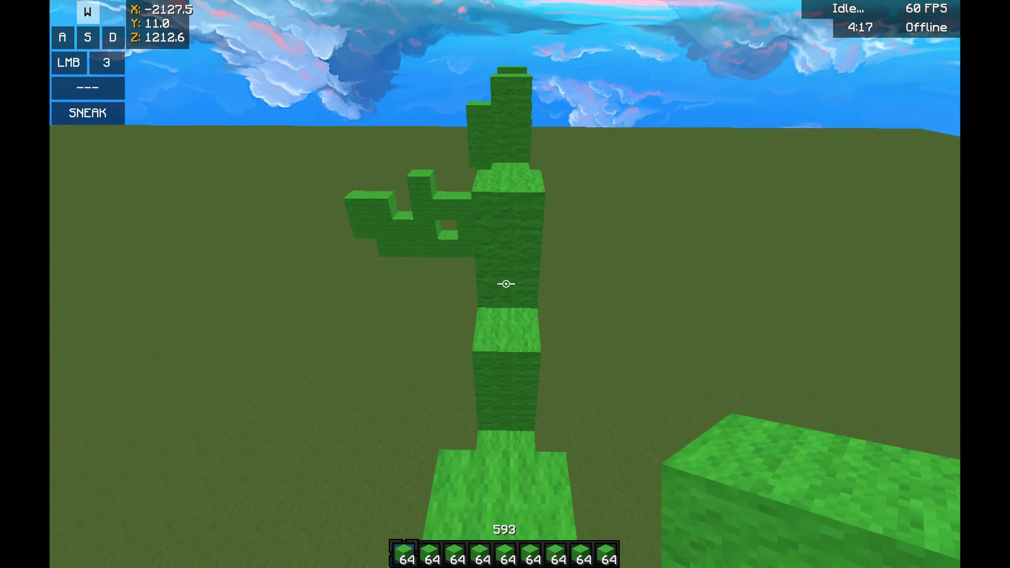
pyautogui.rightClick(507, 284)
pyautogui.press('space')
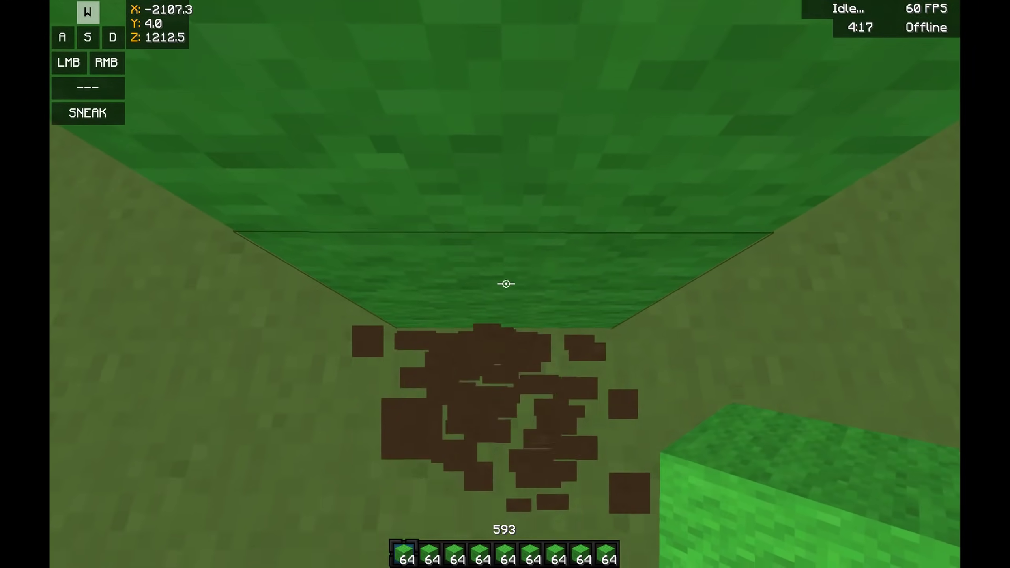
pyautogui.rightClick(506, 284)
# Strafe and climb further, extending the zigzag block line and trimming the end column.
pyautogui.press('a')
pyautogui.press('space')
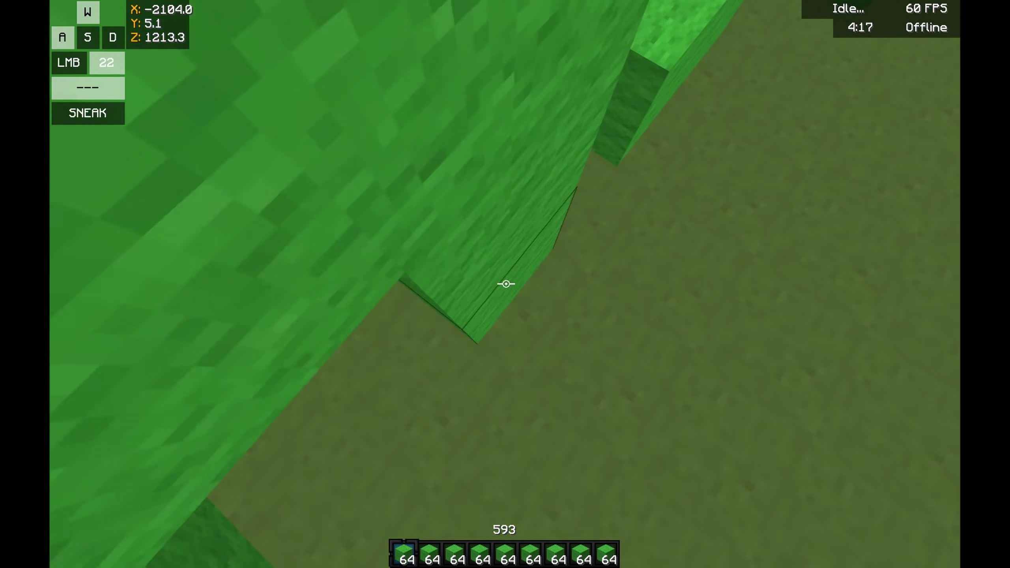
pyautogui.rightClick(506, 283)
pyautogui.press('a')
pyautogui.rightClick(506, 284)
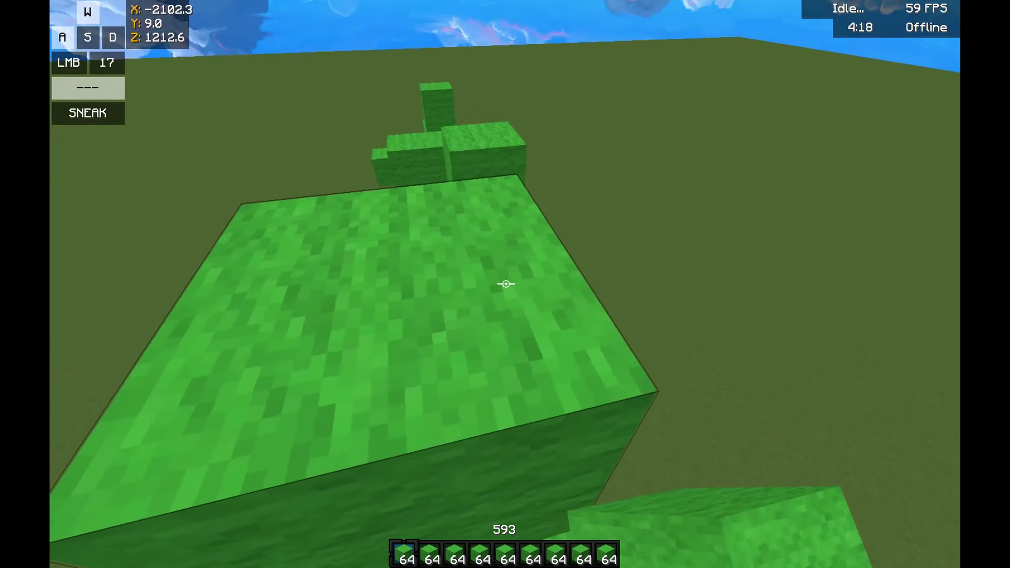
pyautogui.press('a')
pyautogui.press('space')
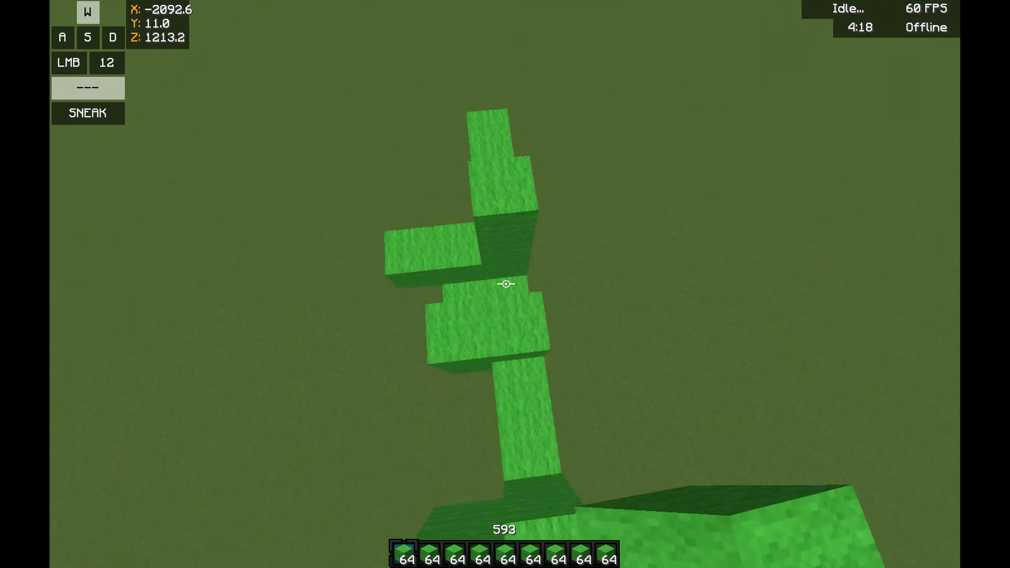
pyautogui.press('d')
pyautogui.press('space')
pyautogui.click(506, 283)
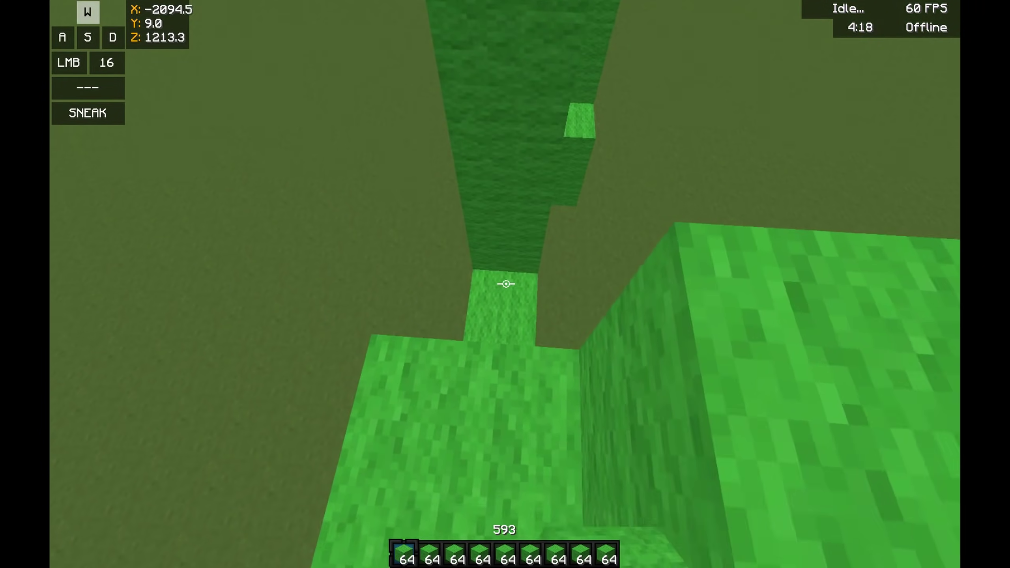